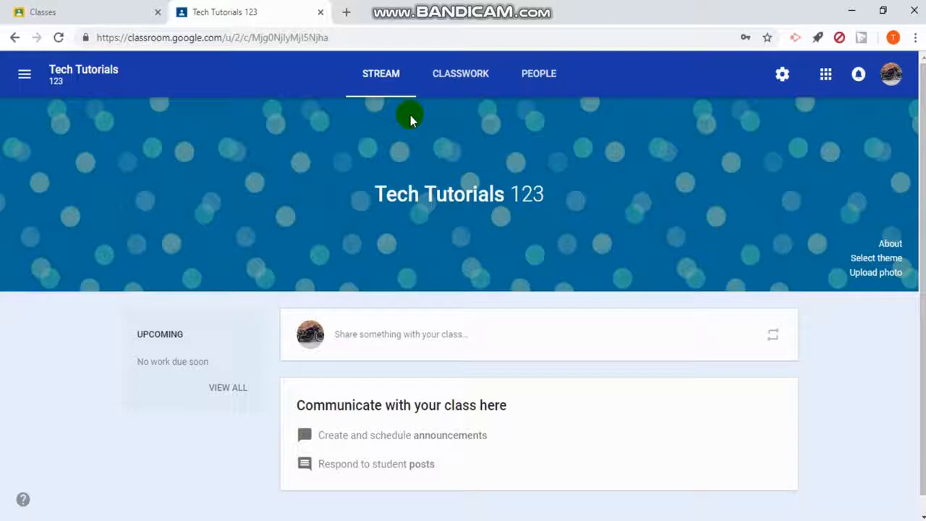
Step: Write a new class announcement in the stream reading "Welcome to Tech Tutorial #3"
scroll(343, 214, "down", 1)
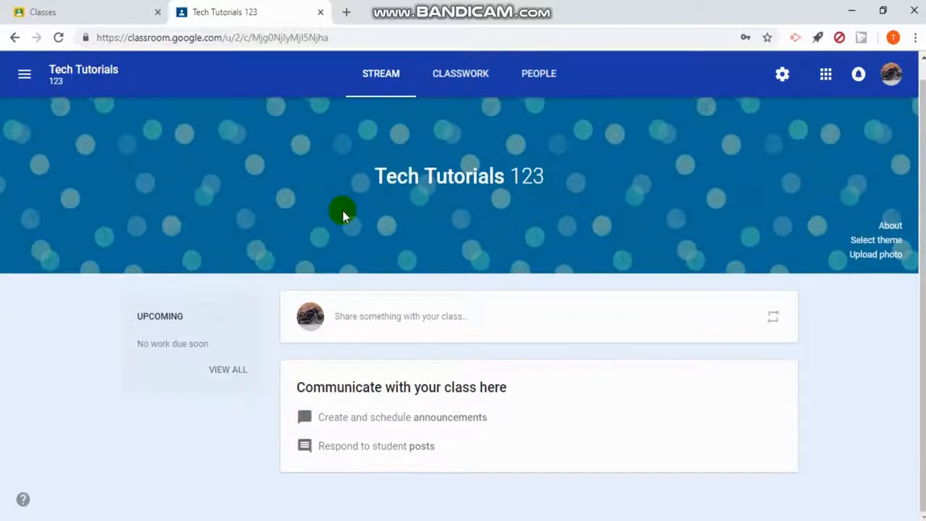
left_click(380, 325)
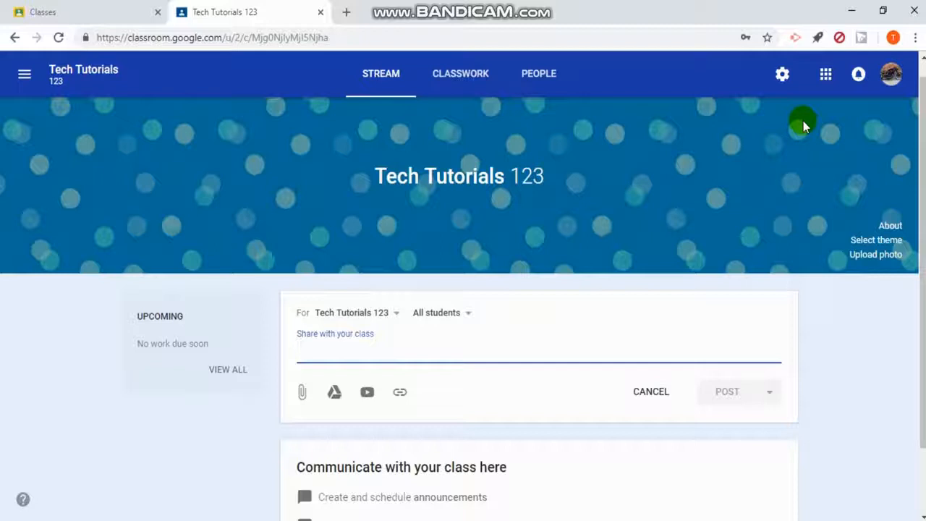
type("Welcome to ")
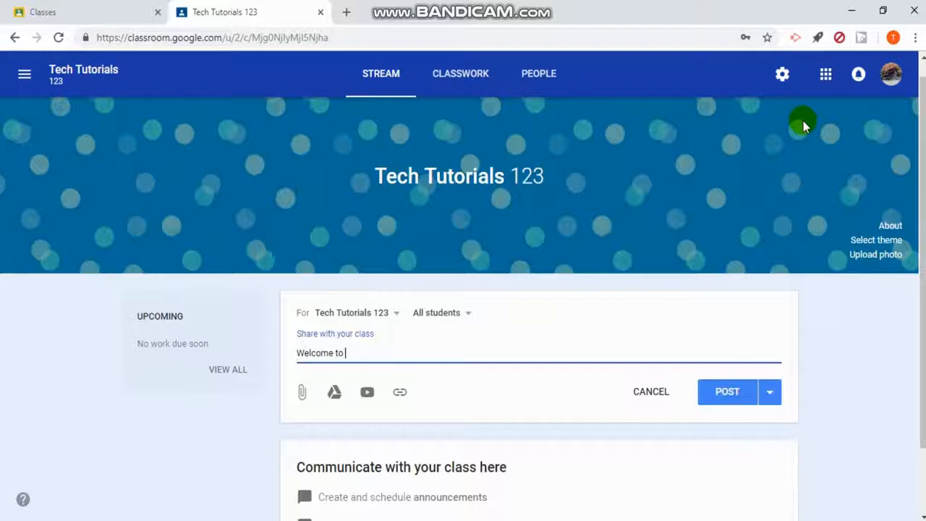
type("Tech Tutorial #3")
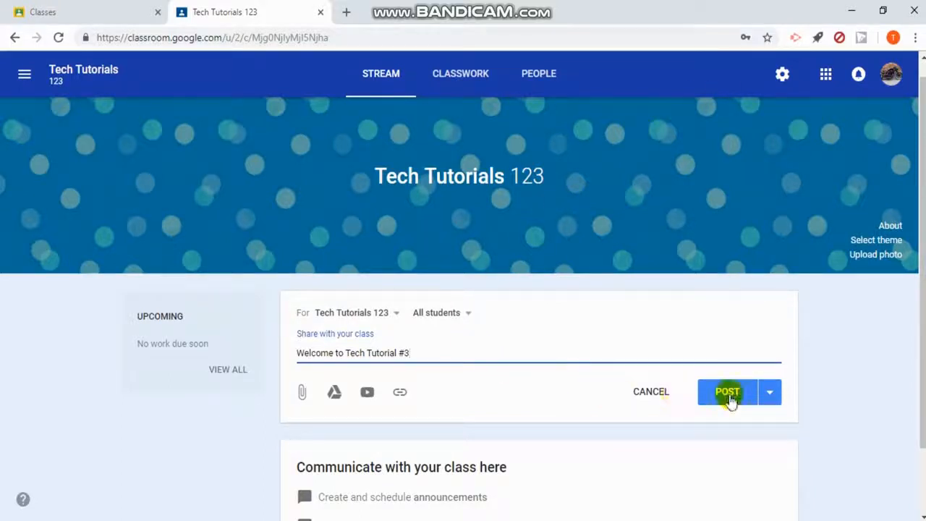
Step: Examine which other classes and which students the announcement can be shared with, keeping Tech Tutorials 123 and All students
left_click(397, 317)
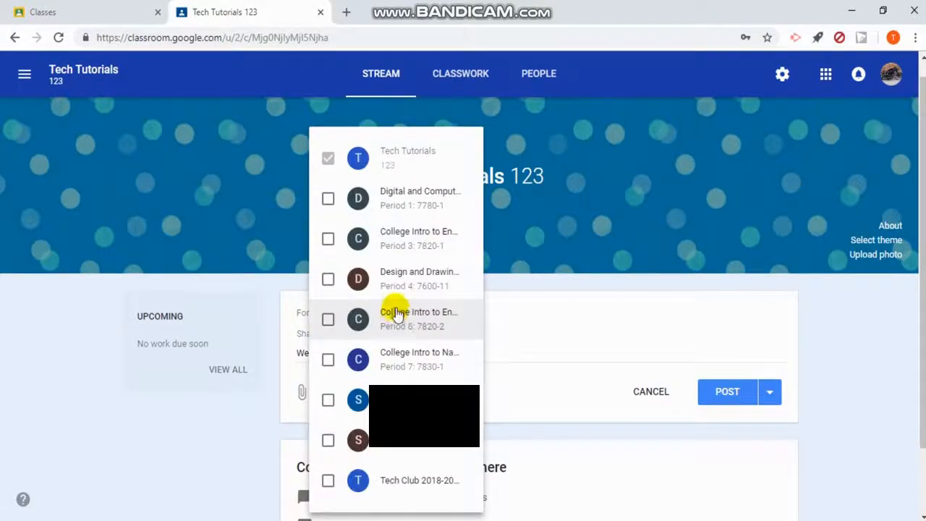
left_click(271, 369)
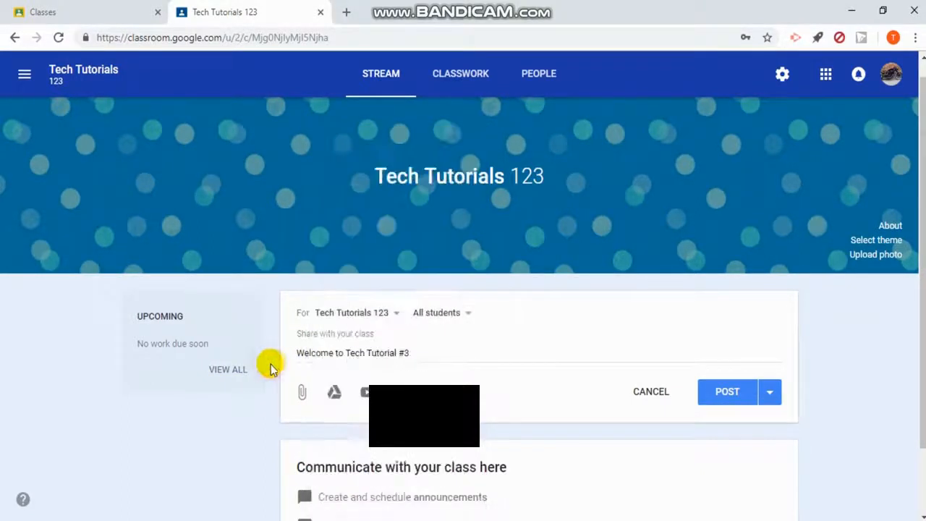
left_click(445, 314)
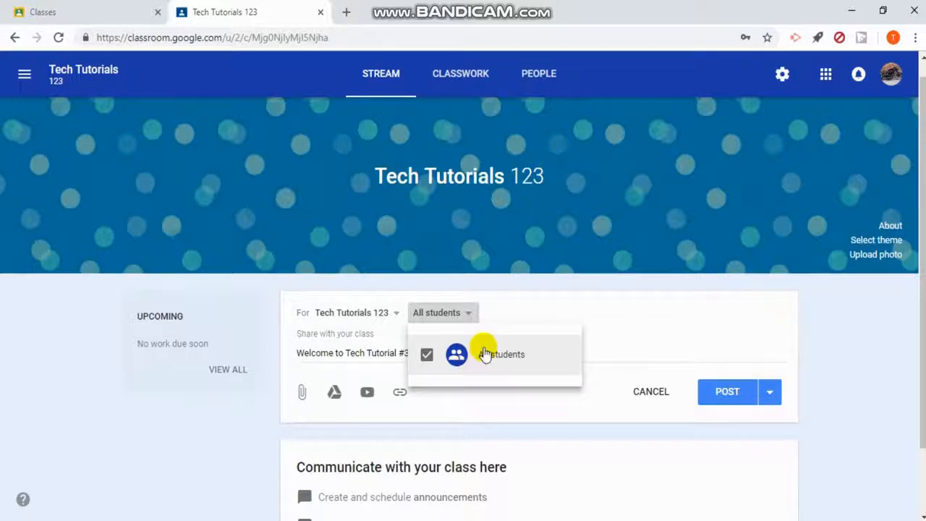
left_click(474, 317)
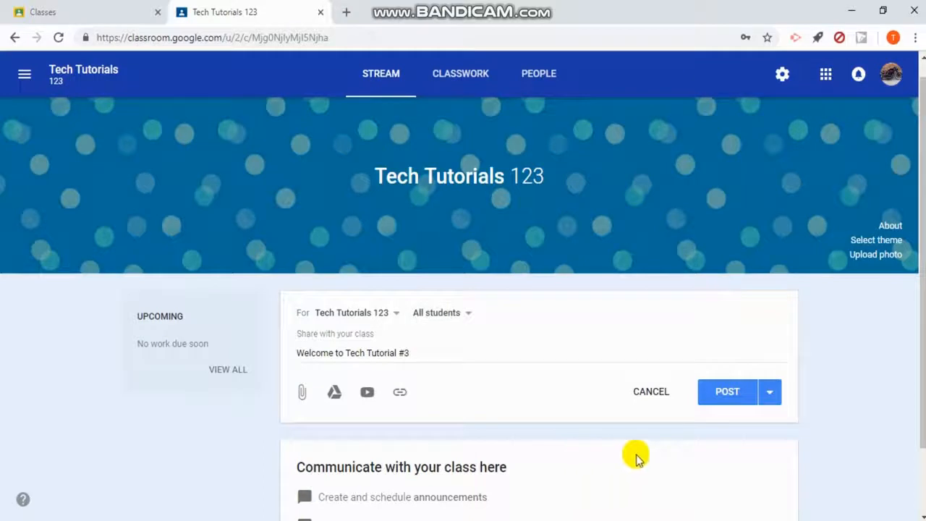
Step: Review the schedule and draft alternatives for the announcement and post it immediately to the class
left_click(772, 395)
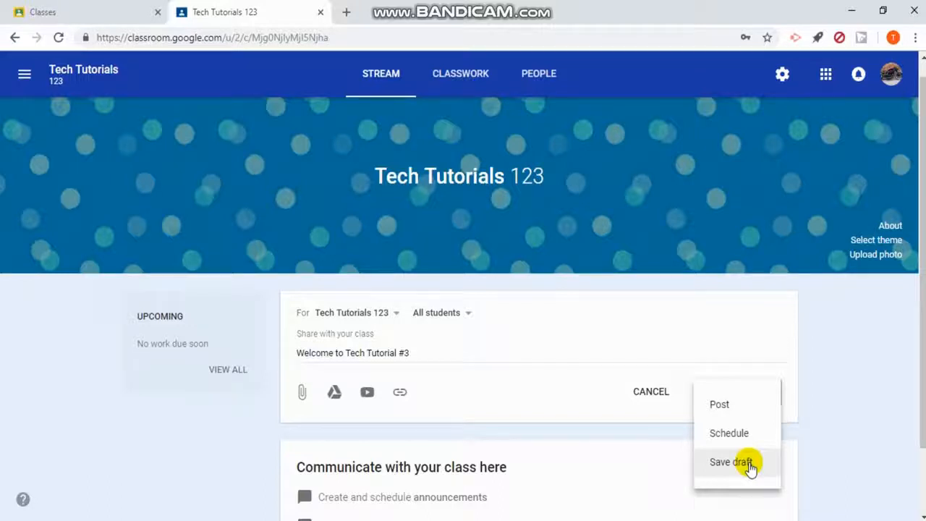
left_click(510, 430)
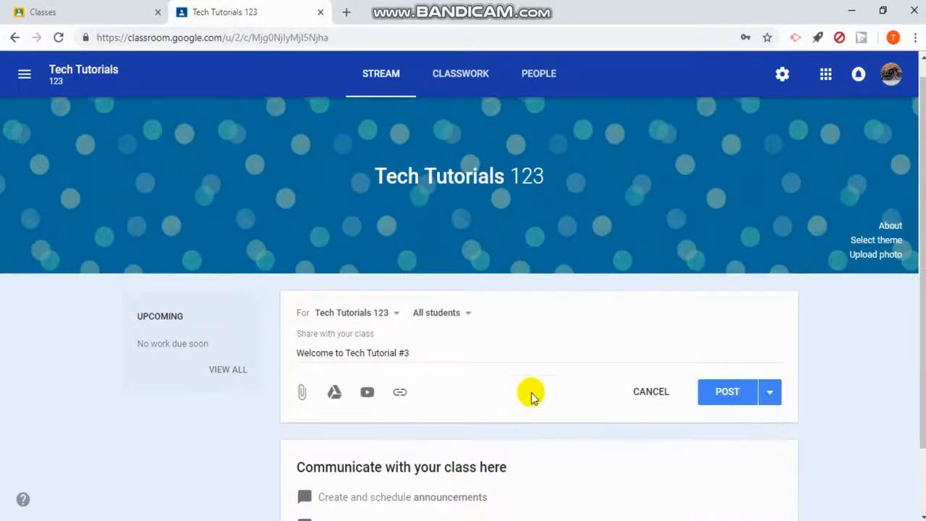
left_click(732, 397)
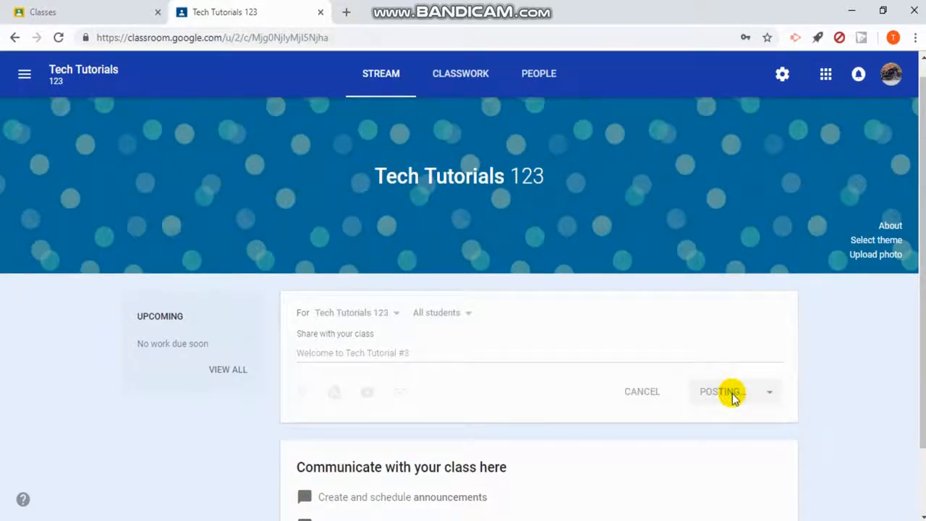
scroll(340, 405, "down", 1)
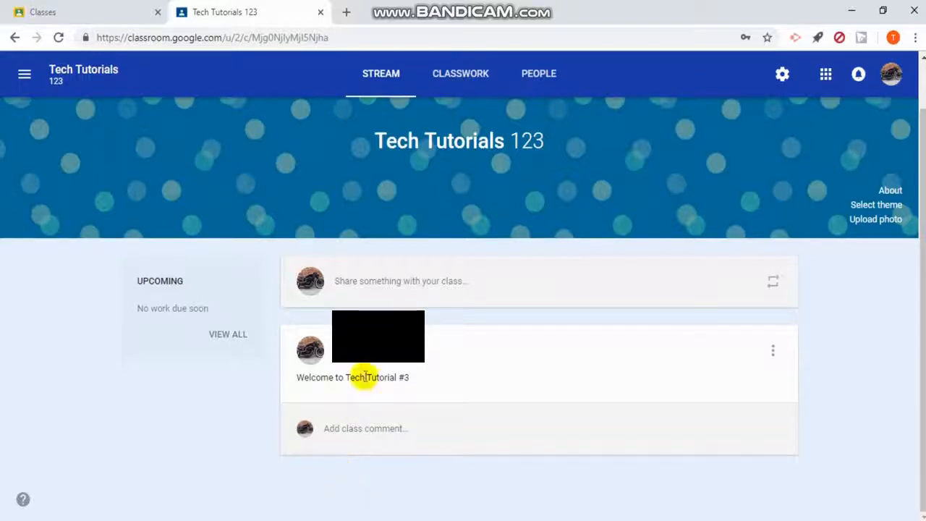
Step: Start another class post and view its options for attaching a file, a YouTube video and a link, adding nothing
left_click(384, 286)
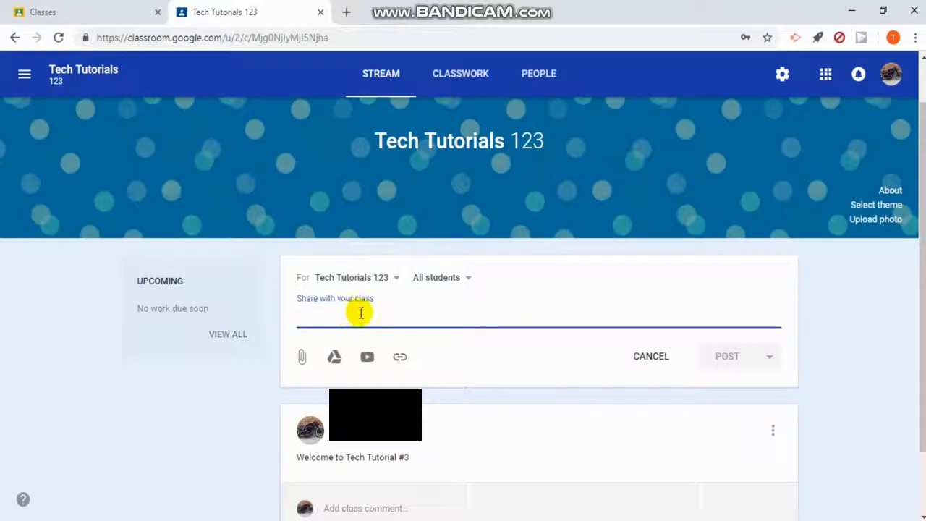
left_click(302, 357)
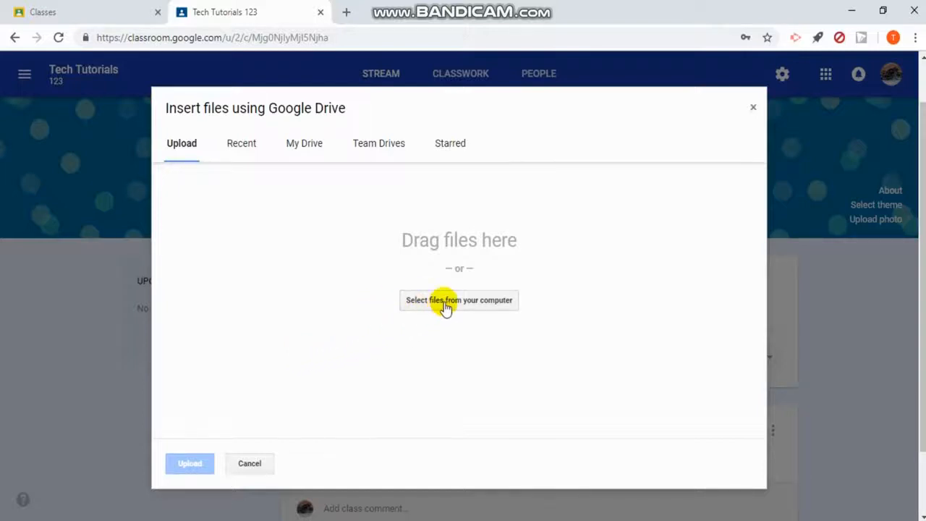
left_click(753, 111)
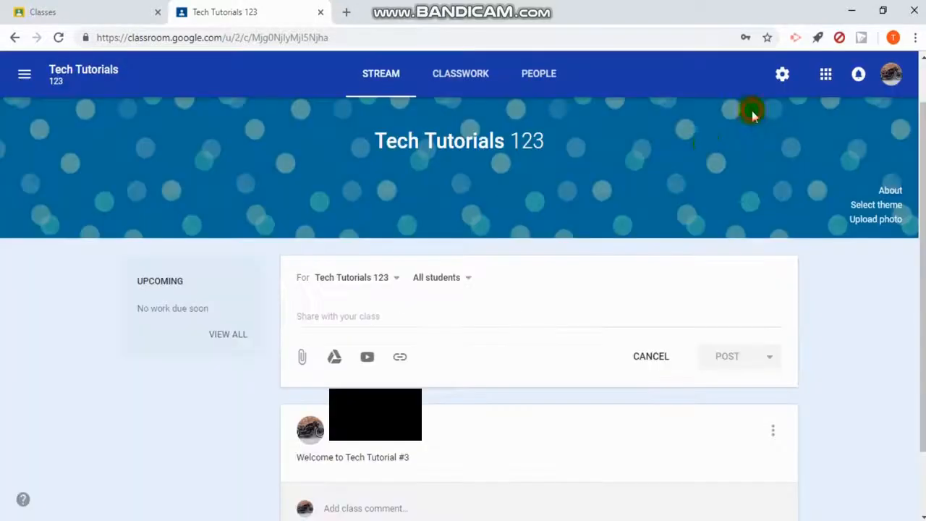
left_click(371, 361)
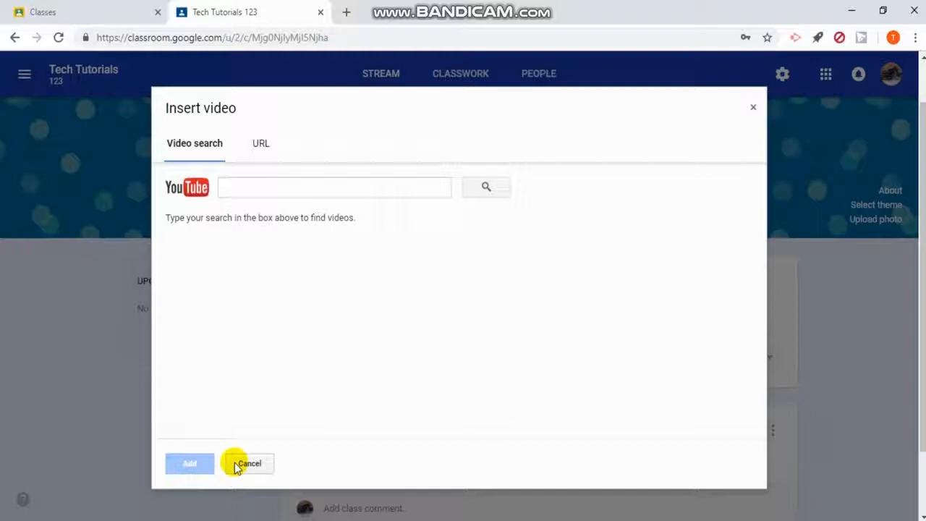
left_click(248, 463)
left_click(400, 360)
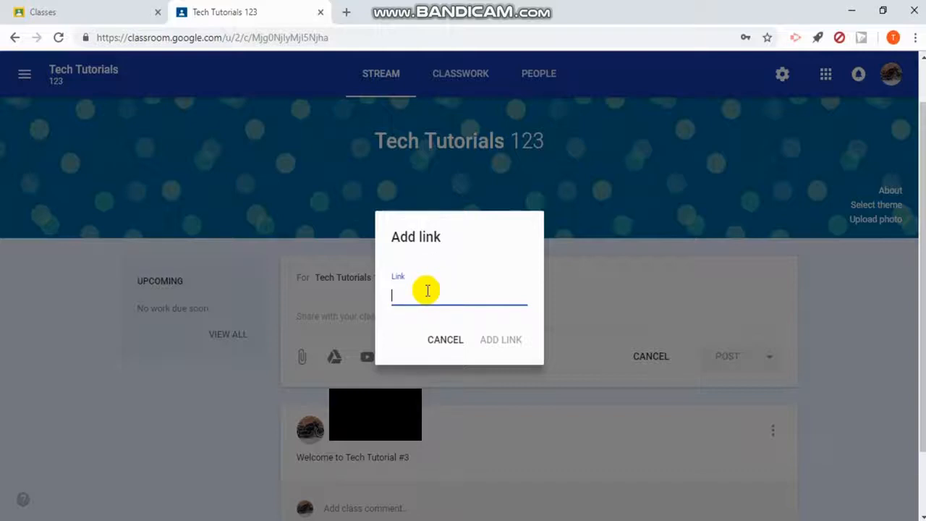
left_click(443, 340)
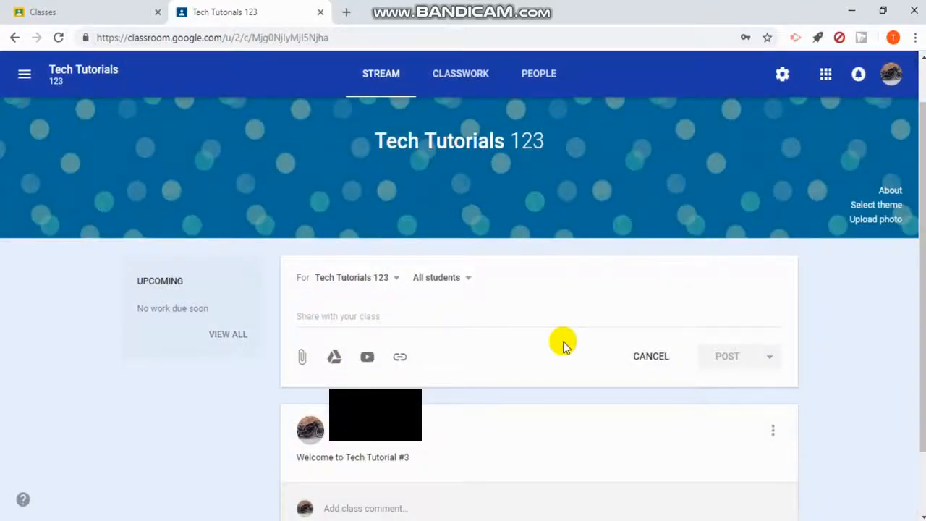
Step: Create a classwork assignment titled "Assignment#1" with the instructions "Please read....."
left_click(470, 84)
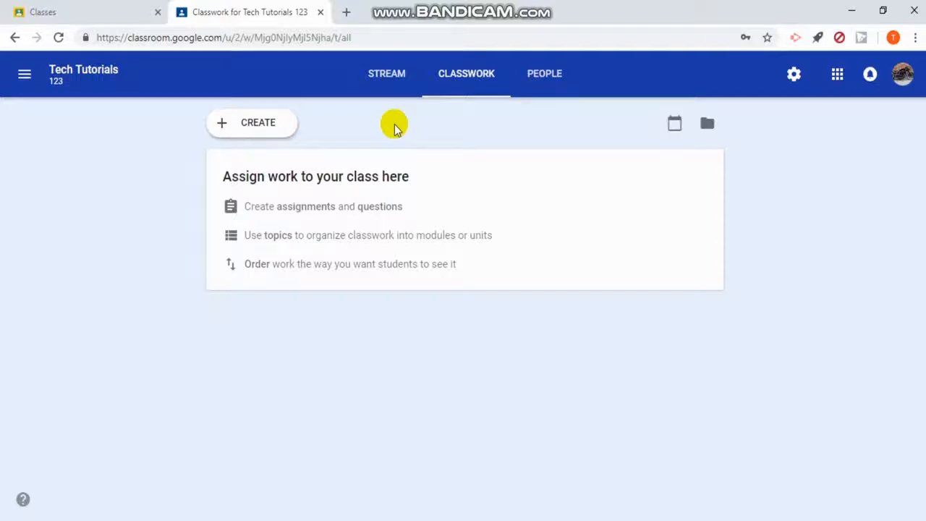
left_click(260, 126)
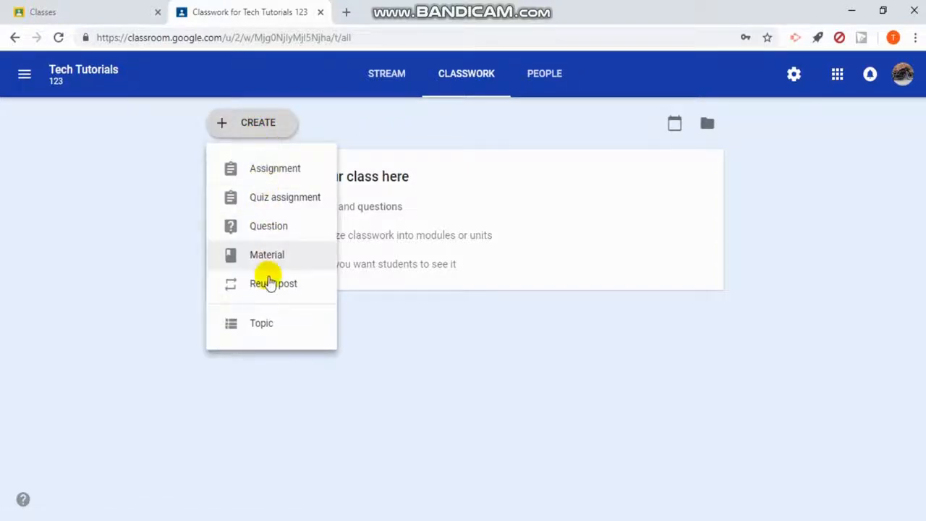
left_click(277, 172)
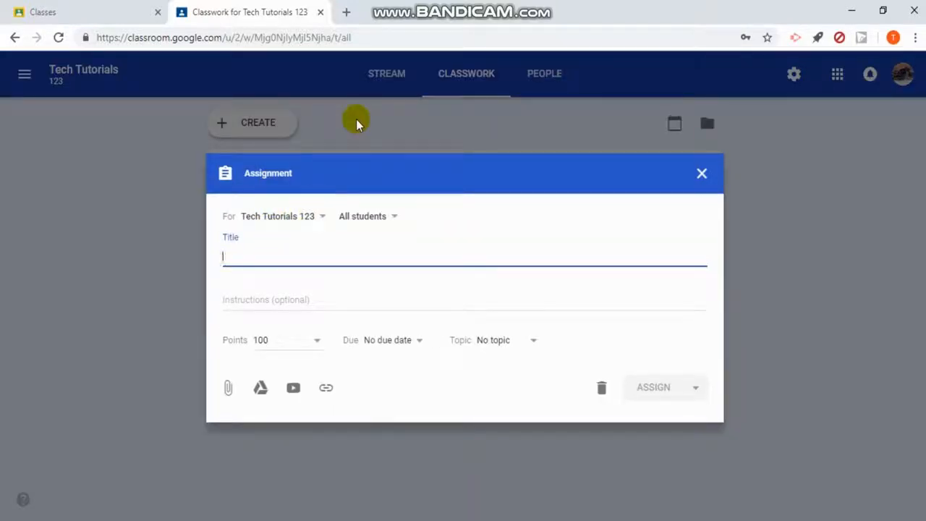
type("Assignment#1")
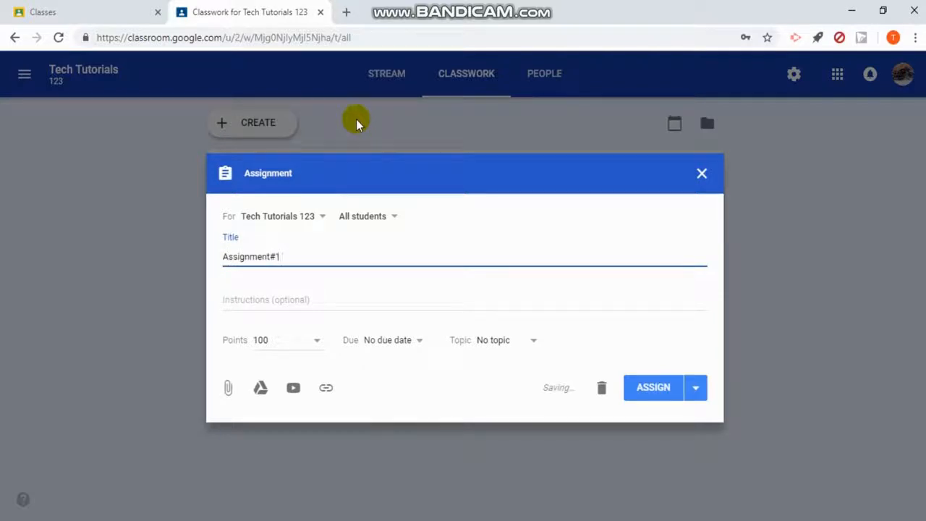
key("Tab")
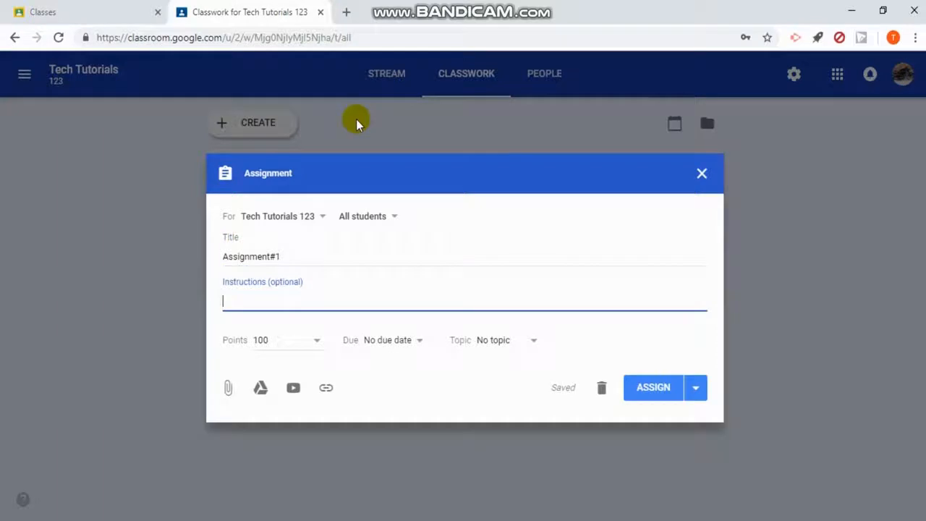
type("Please read.....")
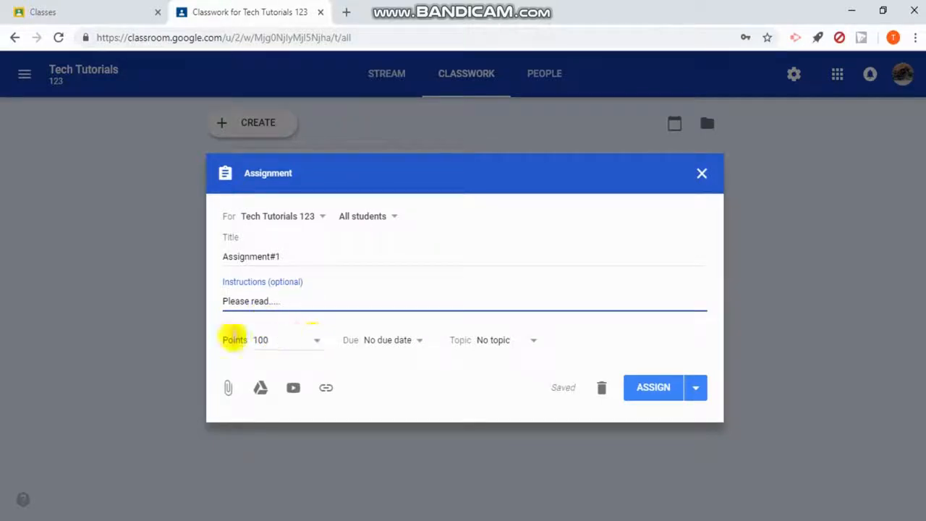
Step: Look at the assignment's points options, and try a due date of Jan 7, 2019 before clearing its time and date
left_click(295, 336)
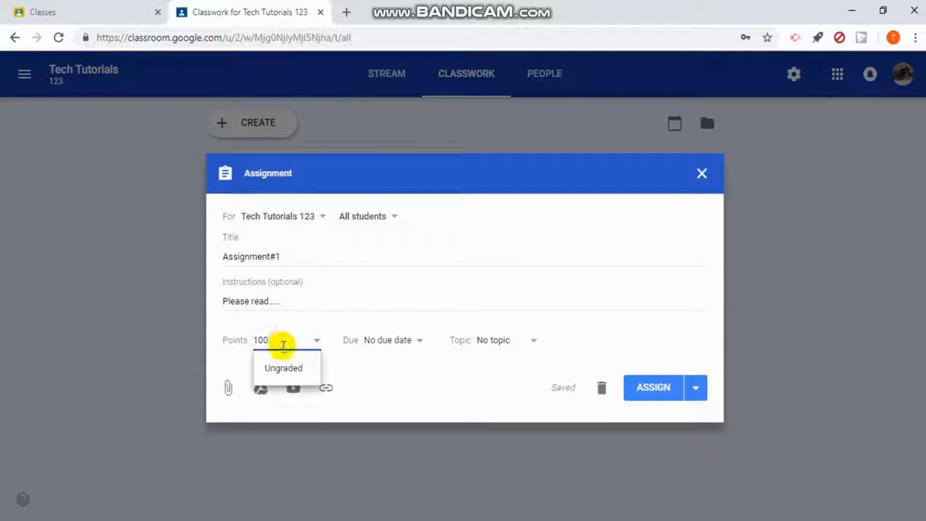
left_click(409, 366)
left_click(406, 350)
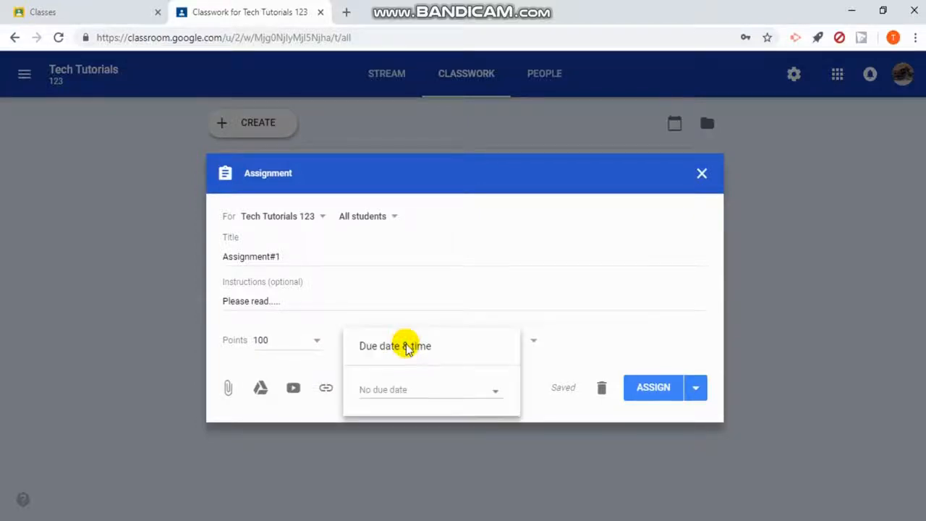
left_click(392, 389)
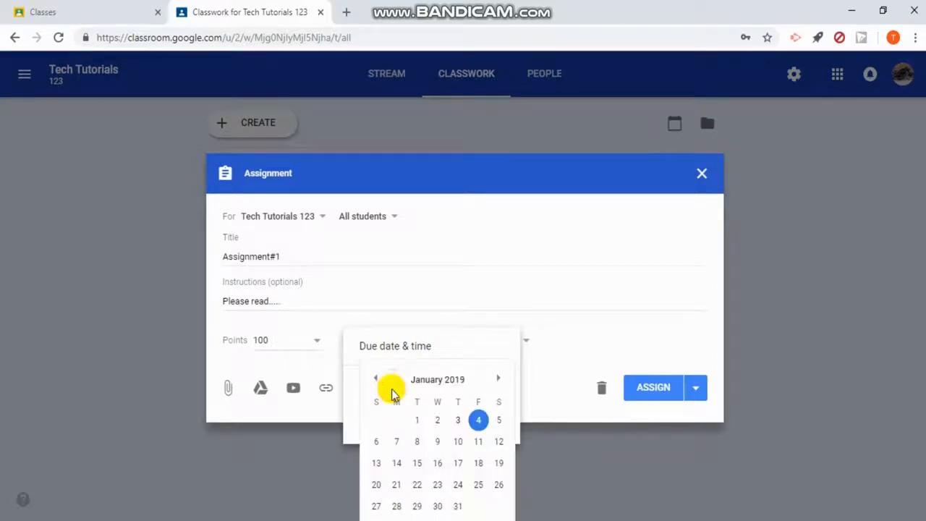
left_click(398, 442)
left_click(403, 418)
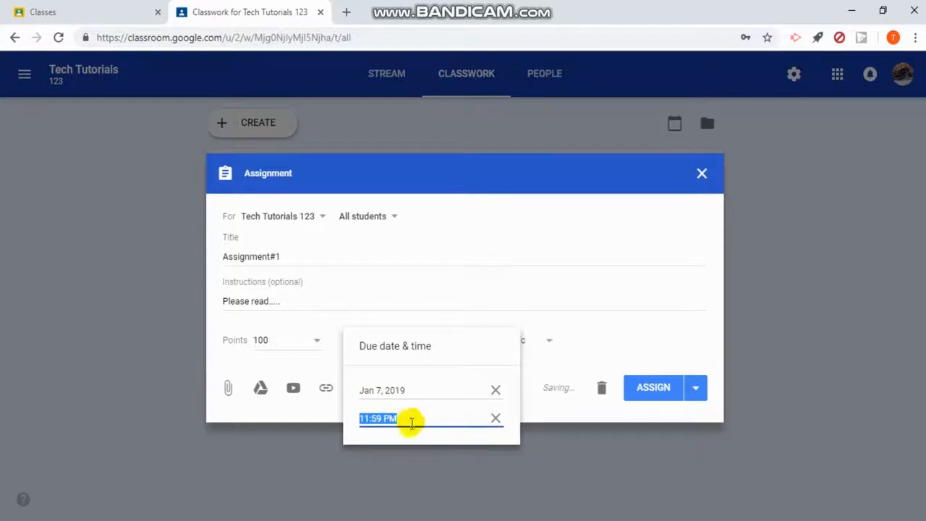
left_click(496, 419)
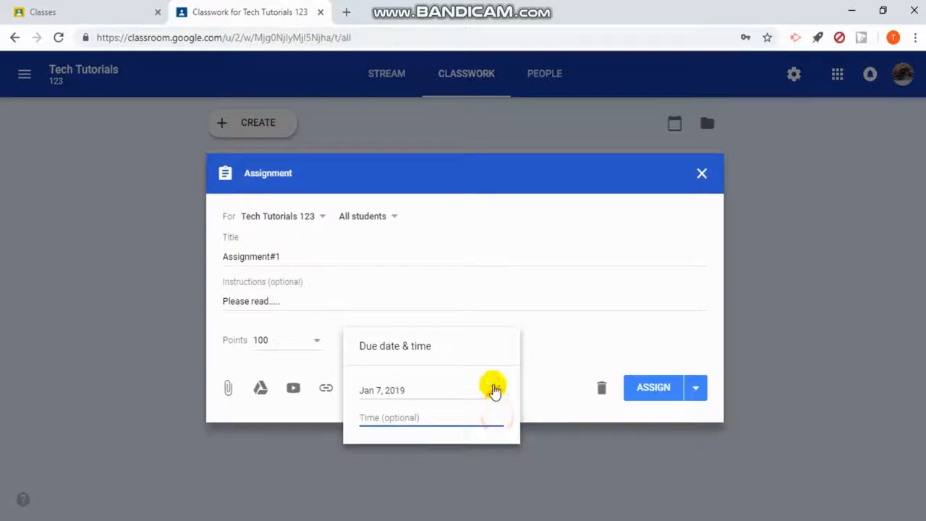
left_click(495, 390)
left_click(530, 394)
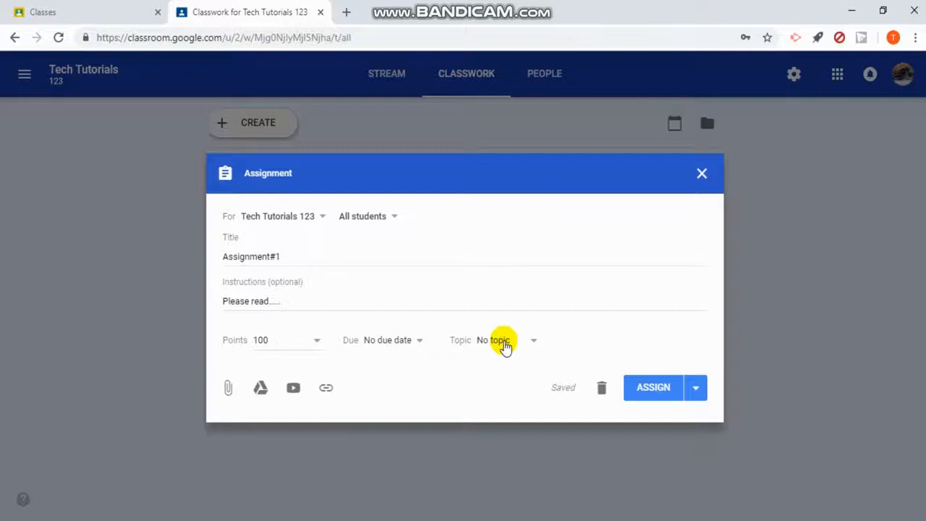
Step: Assign Assignment#1 under a new topic named "Ch. 1" and view its post in the class stream
left_click(505, 346)
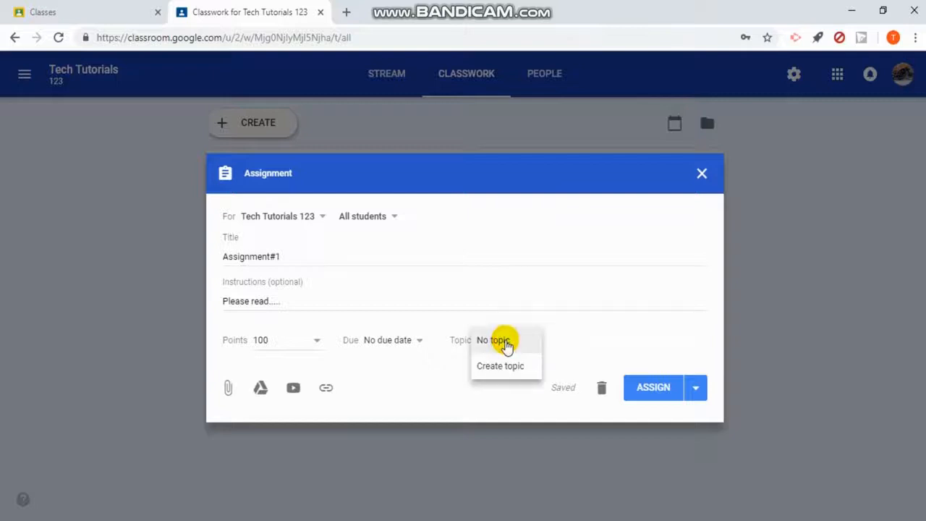
left_click(511, 368)
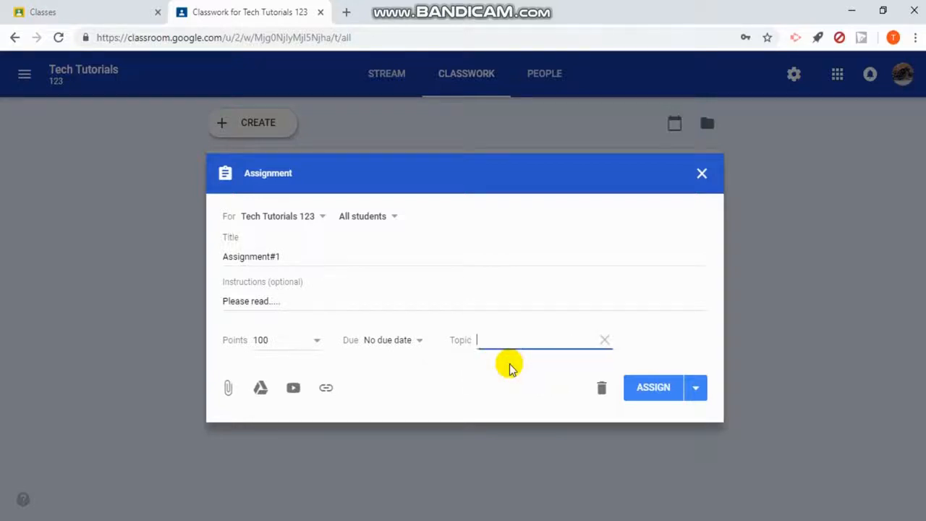
type("Ch. 1")
left_click(510, 368)
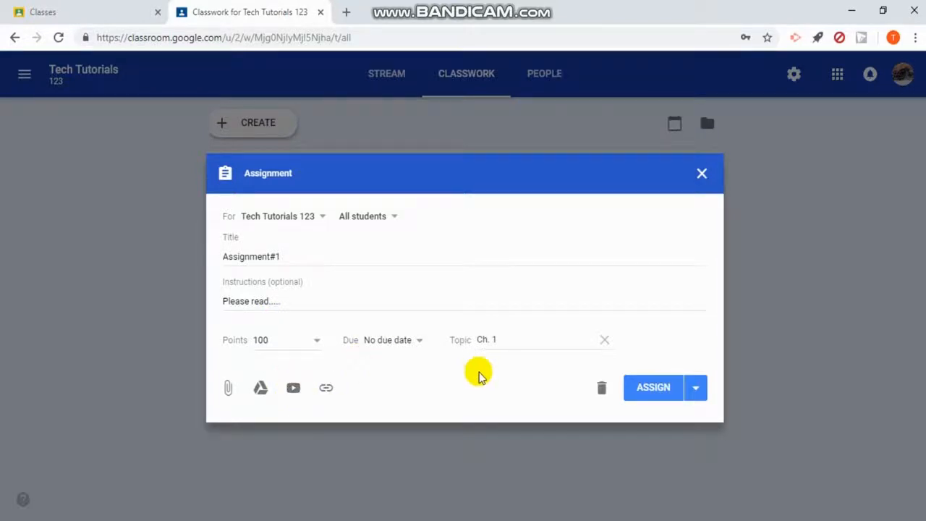
left_click(649, 388)
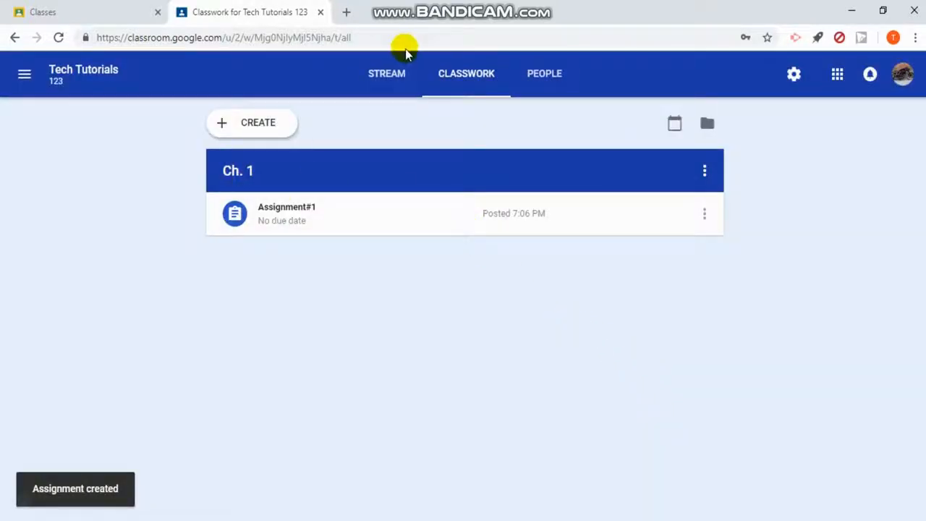
left_click(391, 73)
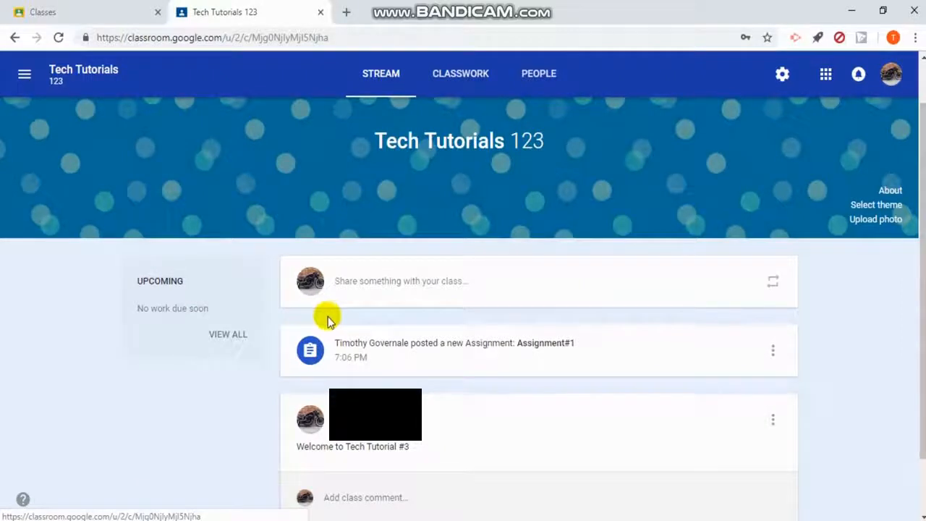
Step: Start a new quiz assignment in the classwork and look at its title and instructions fields, entering nothing
scroll(322, 326, "down", 1)
scroll(320, 330, "up", 2)
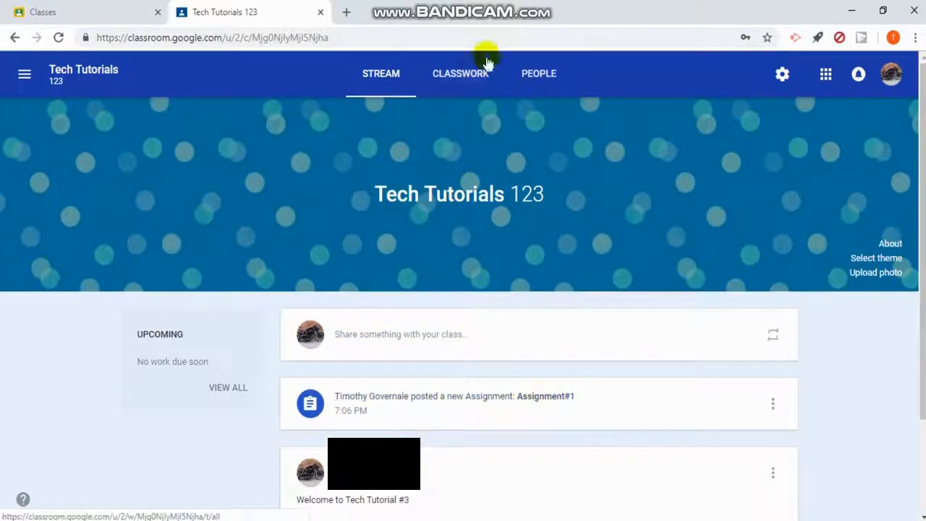
left_click(487, 78)
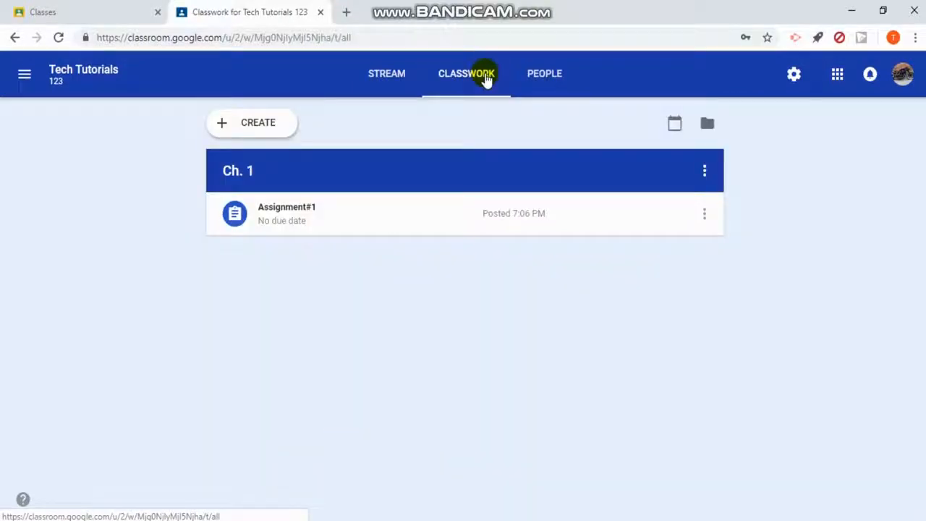
left_click(260, 136)
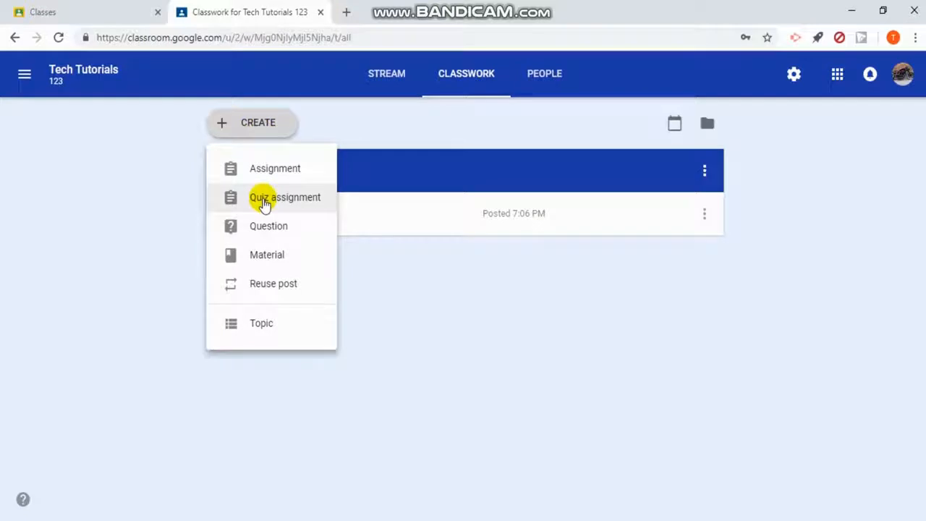
left_click(263, 204)
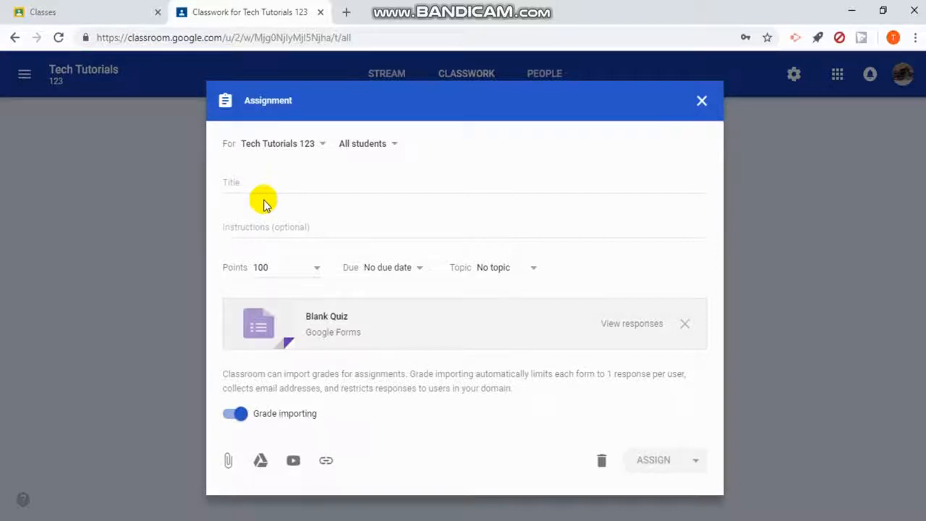
left_click(231, 183)
left_click(247, 233)
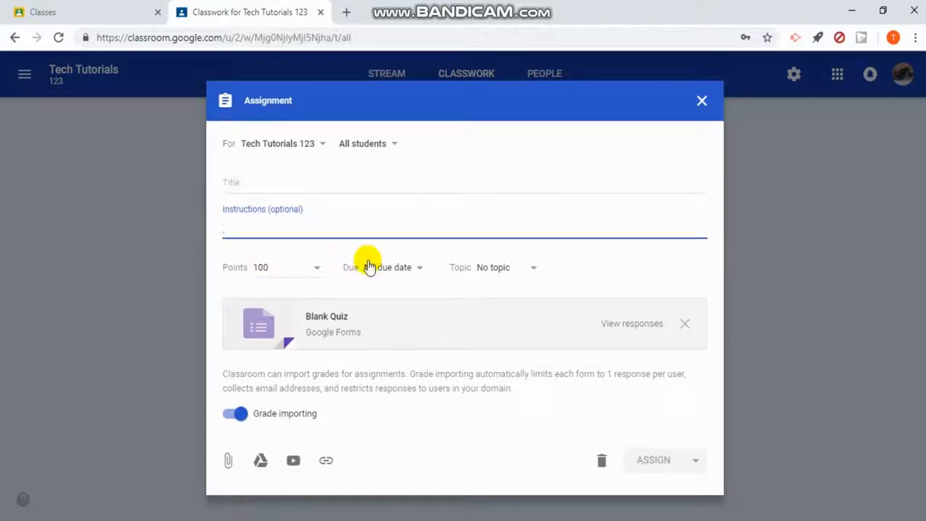
Step: View the attached Blank Quiz form in Google Forms, and close both the form and the quiz assignment without assigning it
left_click(328, 318)
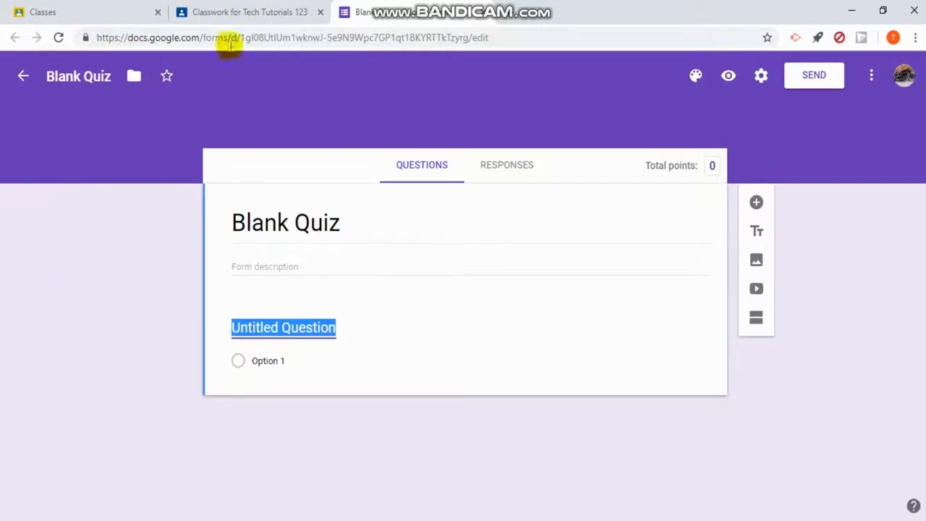
left_click(485, 14)
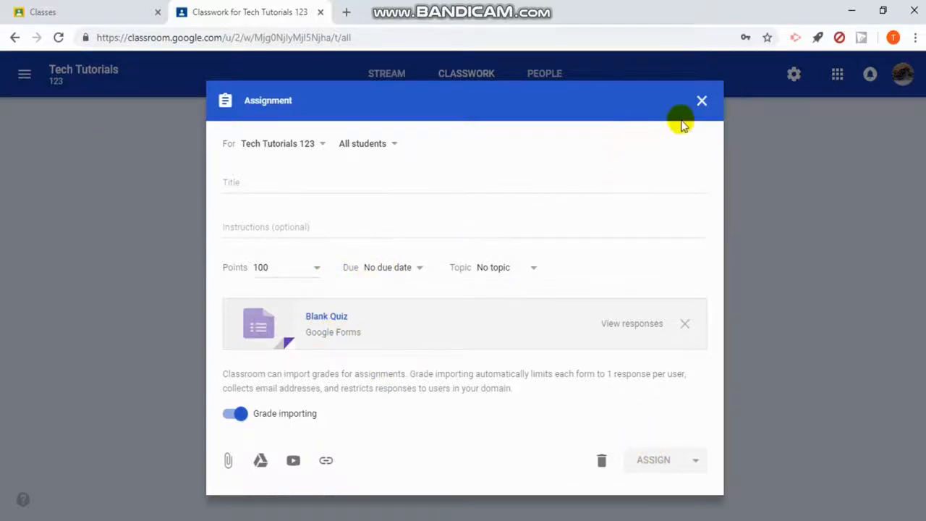
left_click(702, 102)
Step: Start a classwork question, view its short answer and multiple choice answer types, and close it without asking anything
left_click(250, 129)
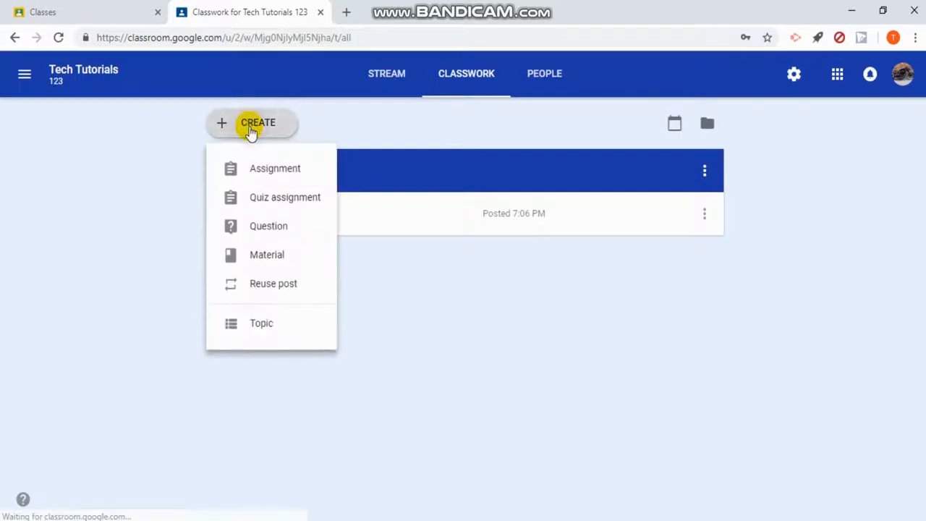
left_click(279, 225)
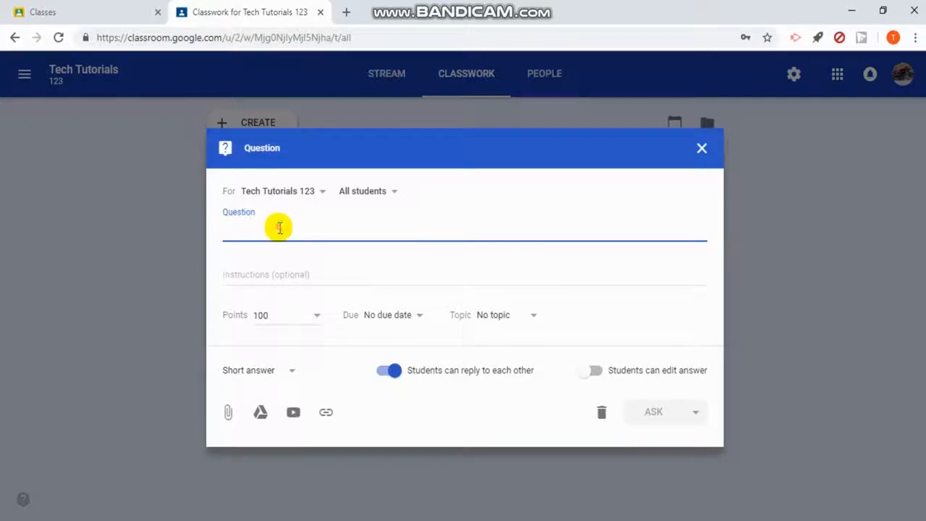
left_click(281, 373)
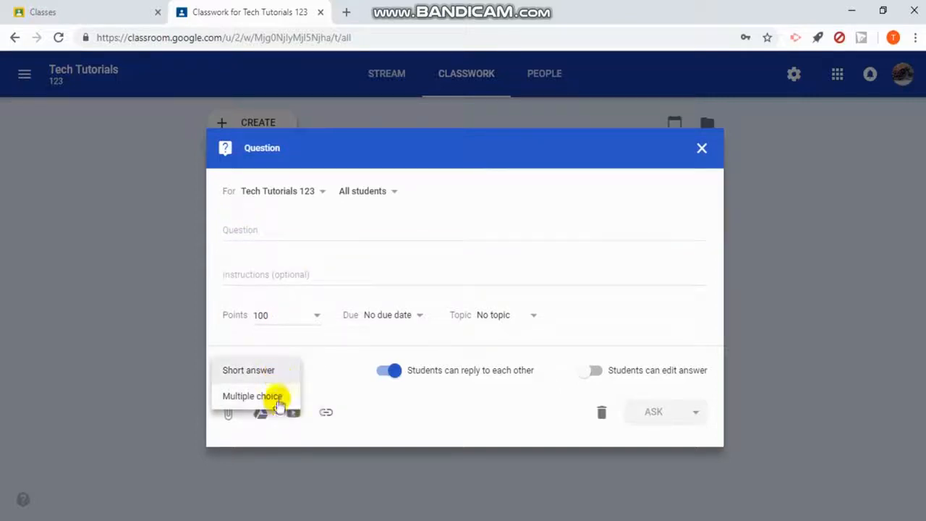
left_click(322, 375)
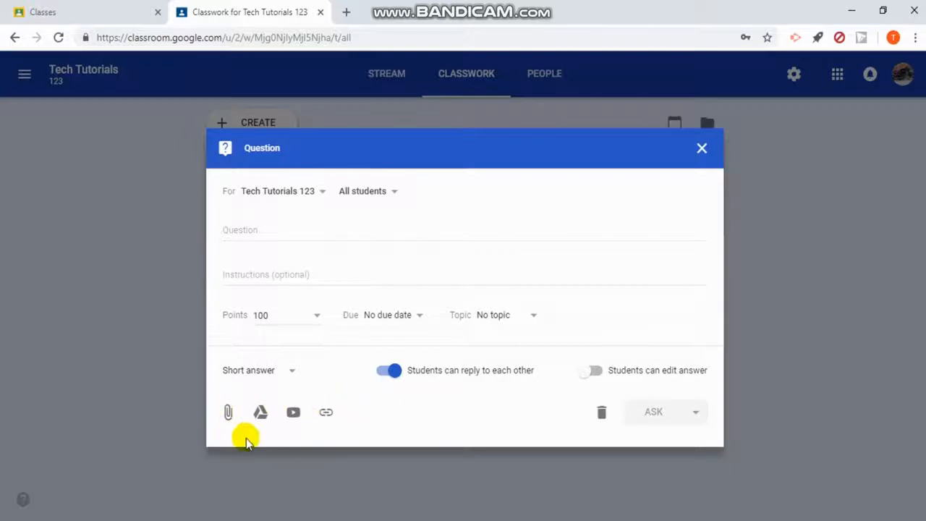
left_click(702, 150)
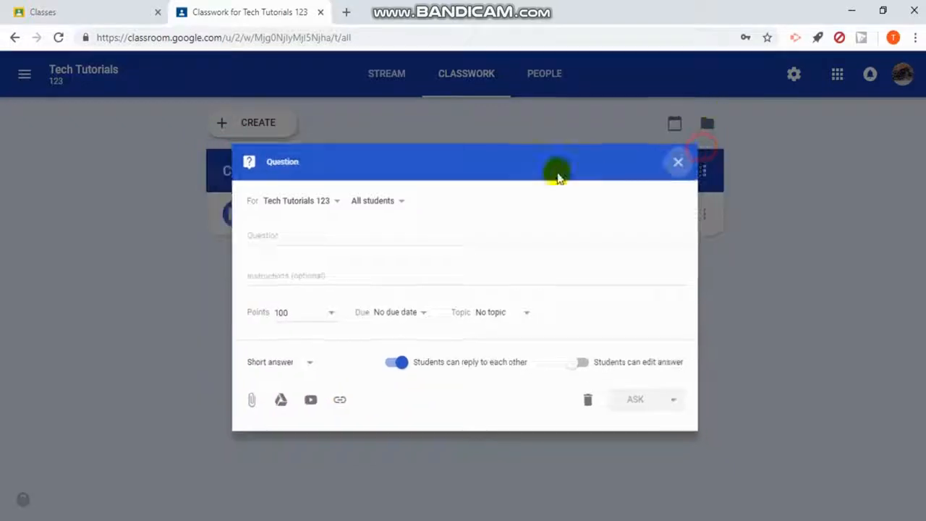
Step: Start a classwork material post, look at its title and description fields, and close it without posting
left_click(267, 134)
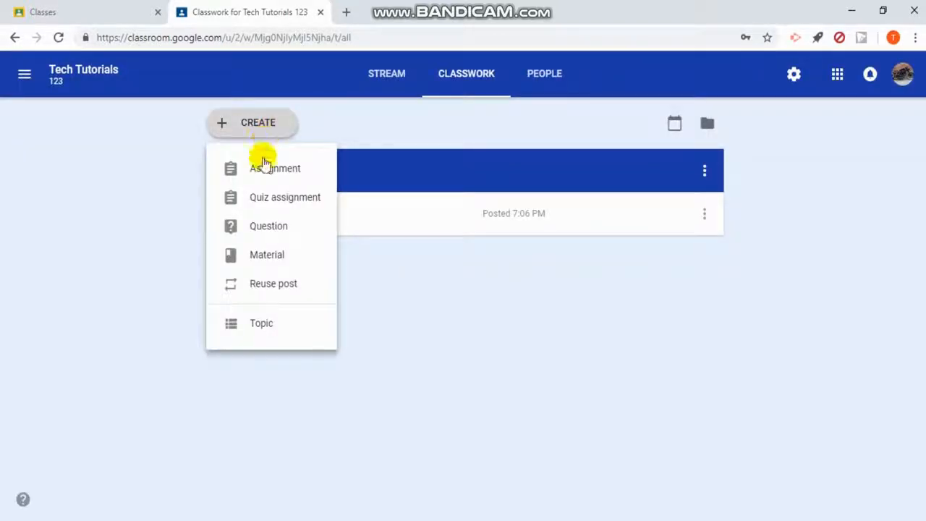
left_click(284, 259)
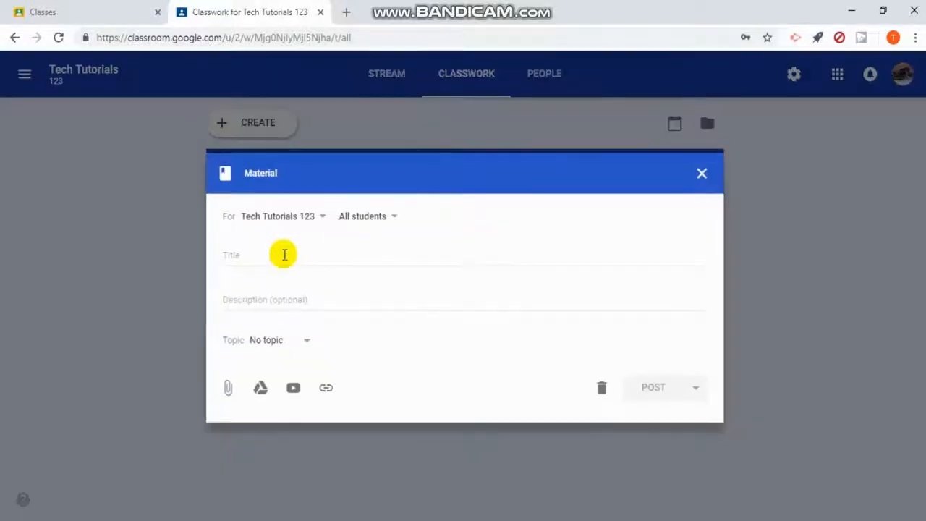
left_click(279, 296)
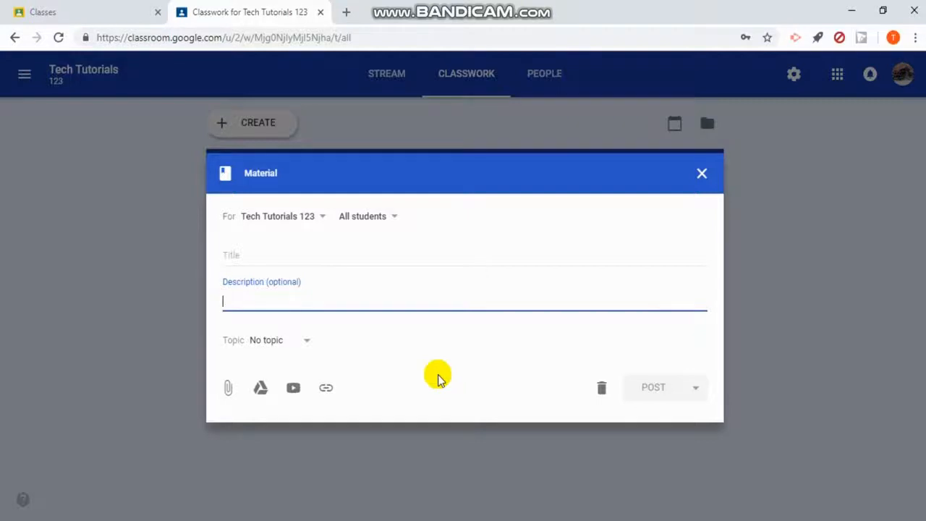
left_click(700, 175)
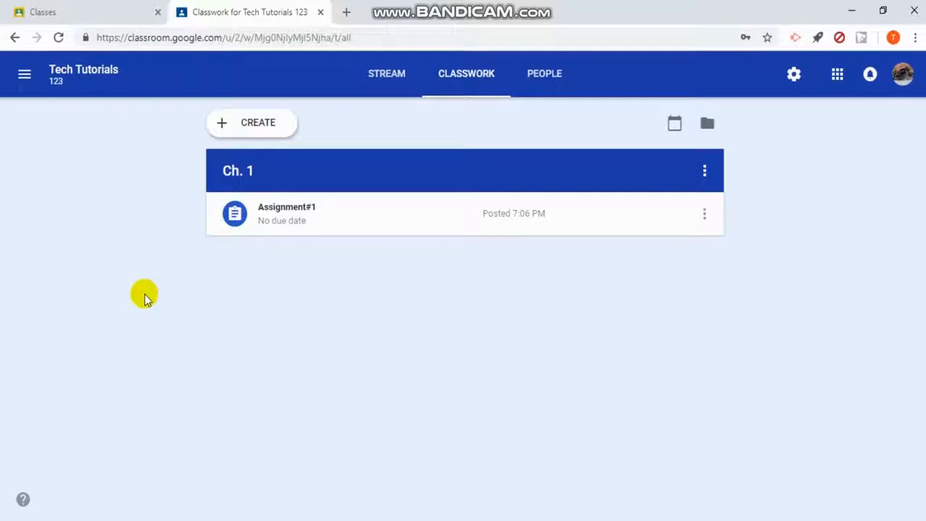